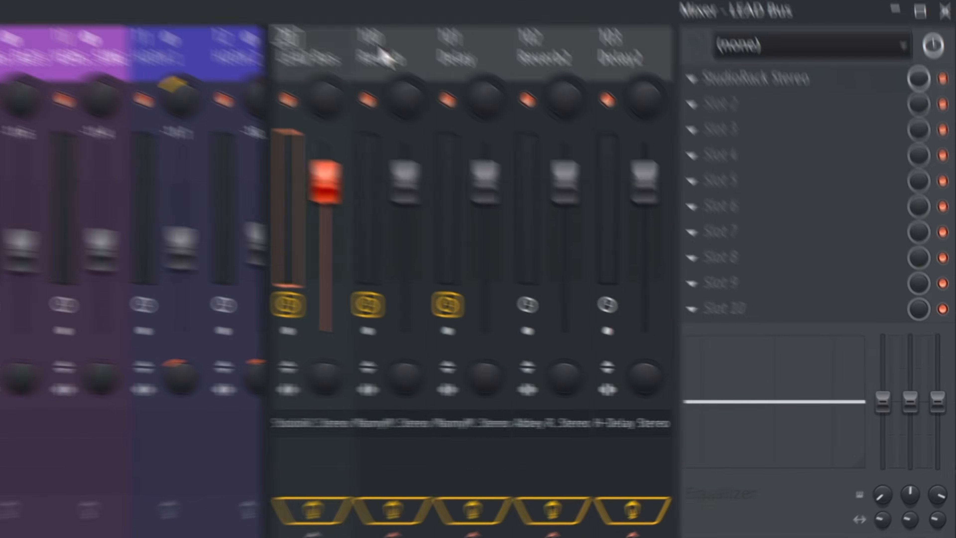
# Step: Examine the effects on the Reverb, Delay, Reverb2 and Delay2 mixer tracks and the LEAD Bus routing to them
pyautogui.click(380, 53)
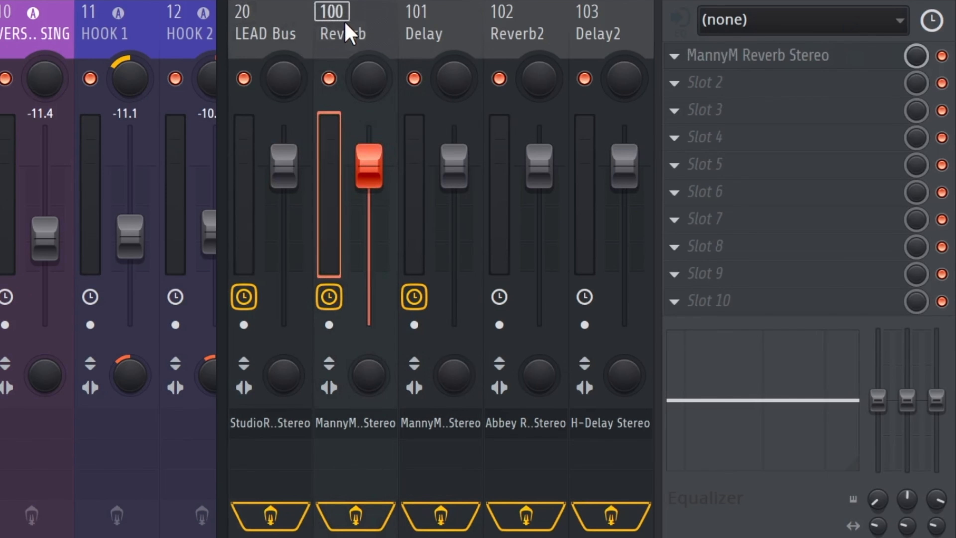
pyautogui.click(406, 30)
pyautogui.click(551, 31)
pyautogui.click(604, 32)
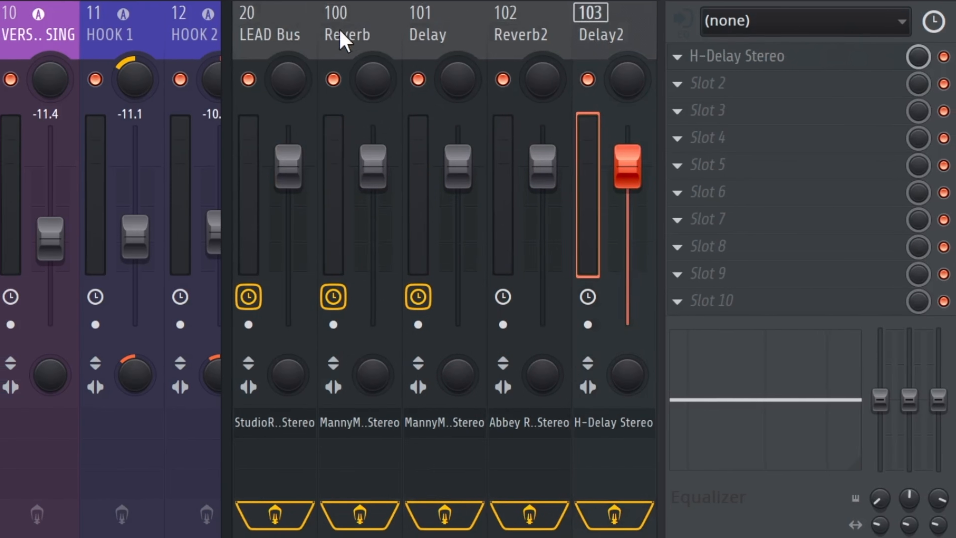
pyautogui.click(1, 113)
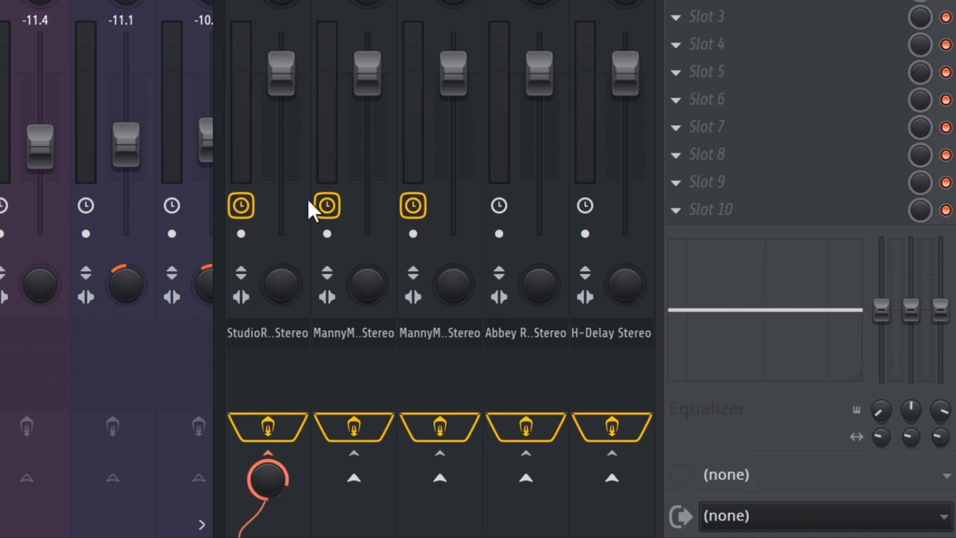
pyautogui.click(259, 29)
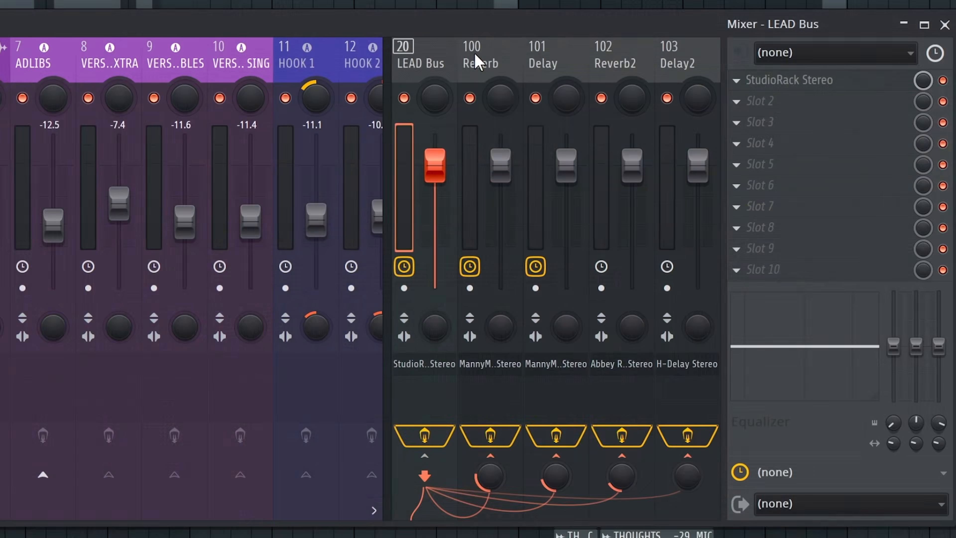
pyautogui.click(700, 261)
pyautogui.click(732, 261)
pyautogui.click(767, 261)
pyautogui.click(795, 264)
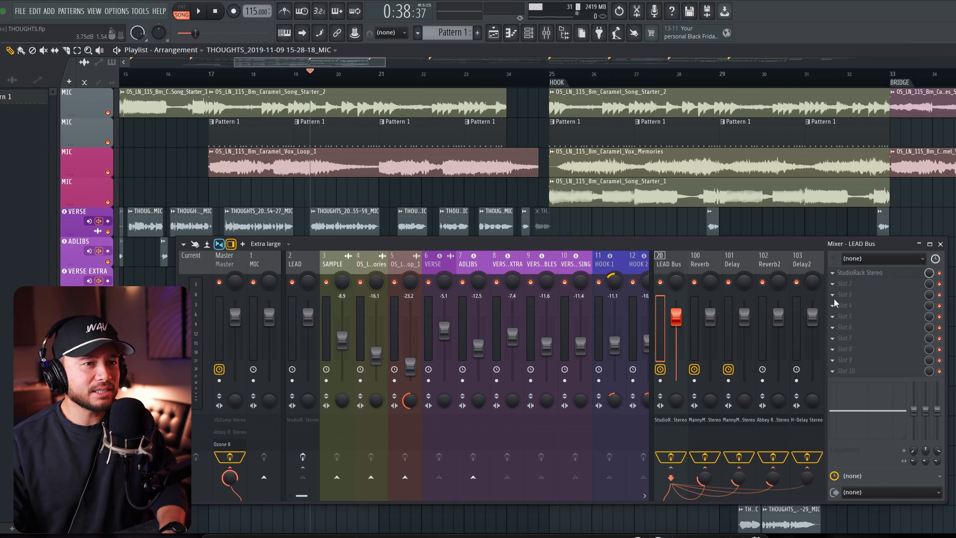
# Step: Narrow and reposition the mixer window so the LEAD and LEAD Bus tracks sit close together, and check both tracks' routing
pyautogui.moveTo(946, 300); pyautogui.dragTo(726, 300)
pyautogui.moveTo(559, 246); pyautogui.dragTo(658, 246)
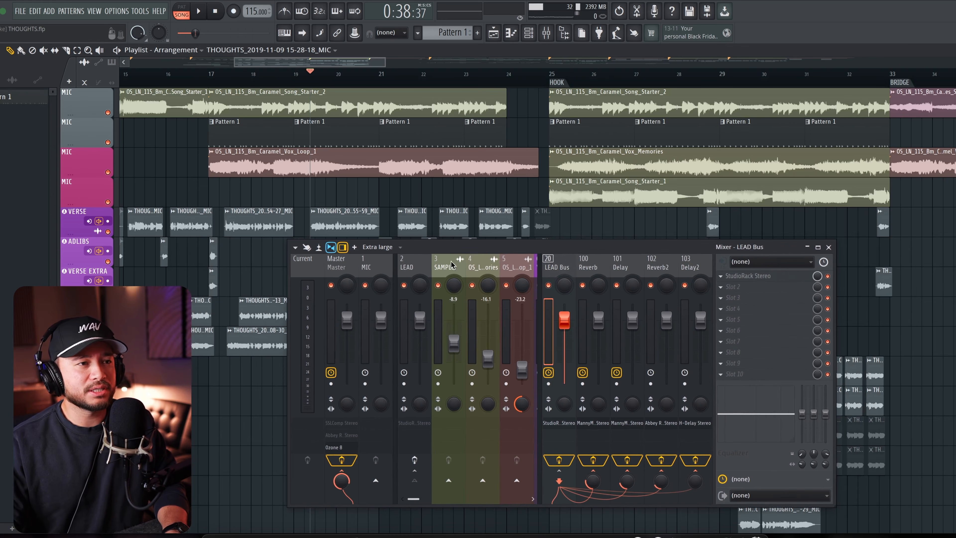
pyautogui.click(417, 267)
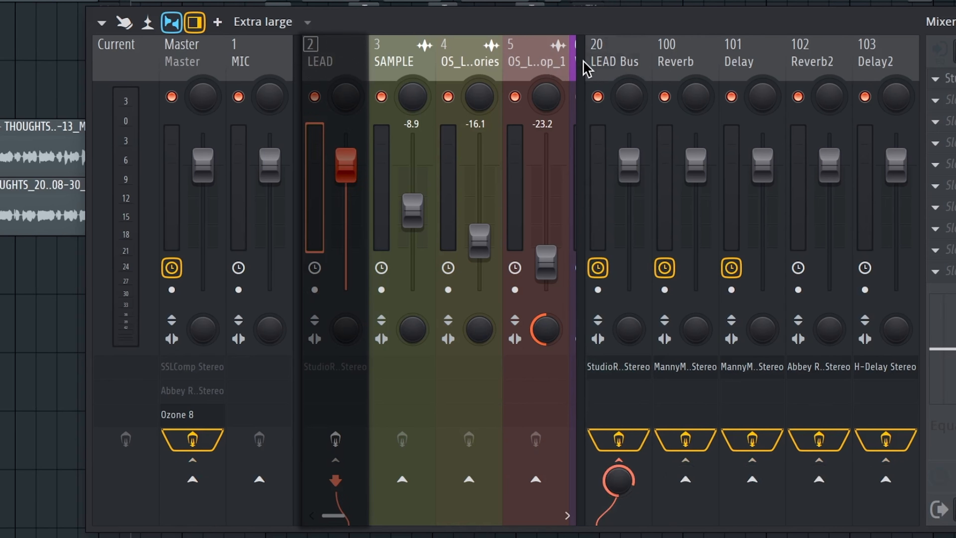
pyautogui.click(586, 67)
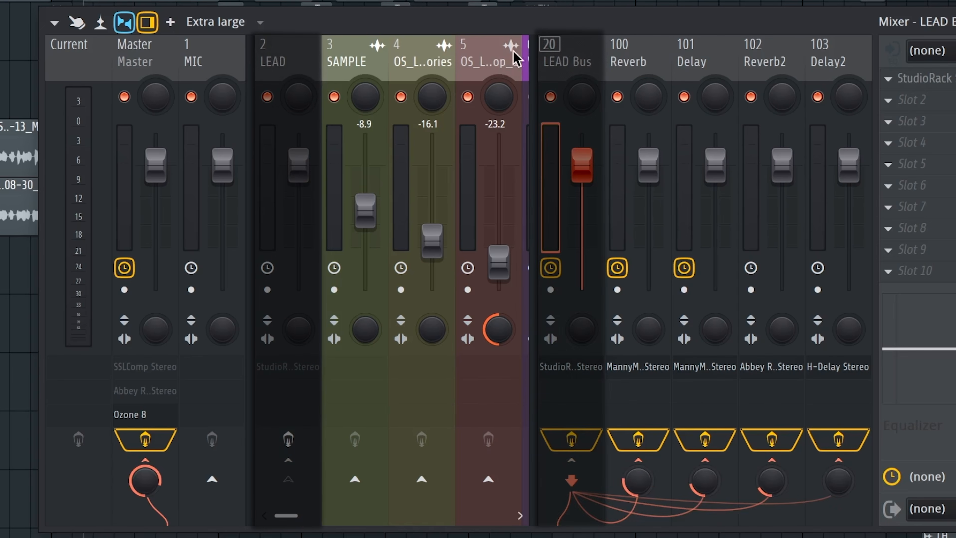
# Step: Rename mixer track 2 as LEAD Vox and give it the Sienna colour #8D4847
pyautogui.rightClick(293, 65)
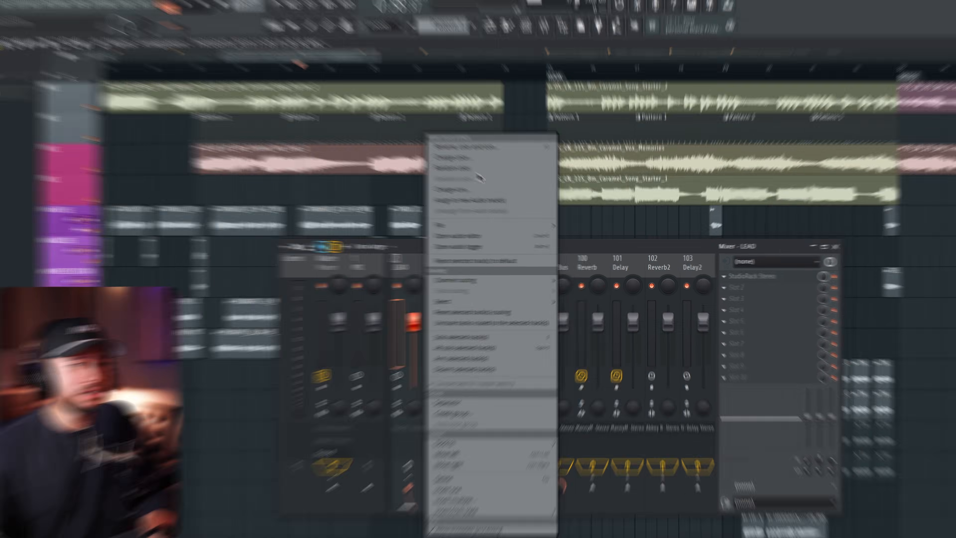
pyautogui.click(475, 161)
pyautogui.click(555, 207)
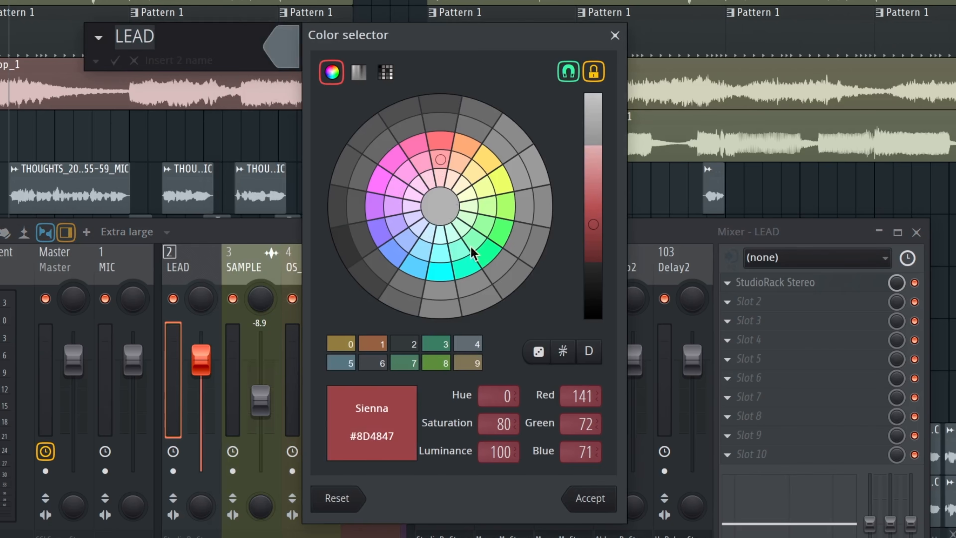
pyautogui.click(594, 498)
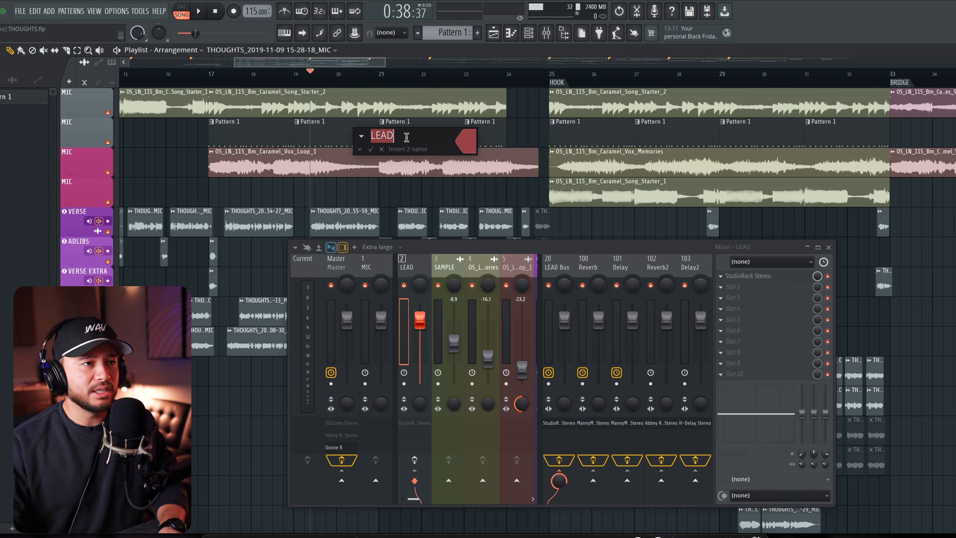
pyautogui.write('Vox')
pyautogui.press('Return')
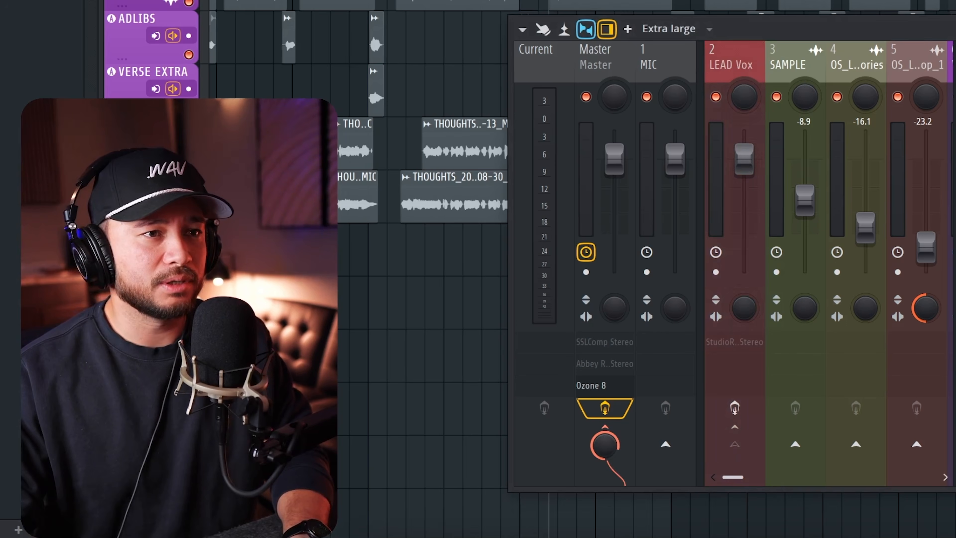
# Step: Colour the LEAD Bus mixer track the same red as the LEAD Vox track
pyautogui.rightClick(559, 264)
pyautogui.click(623, 152)
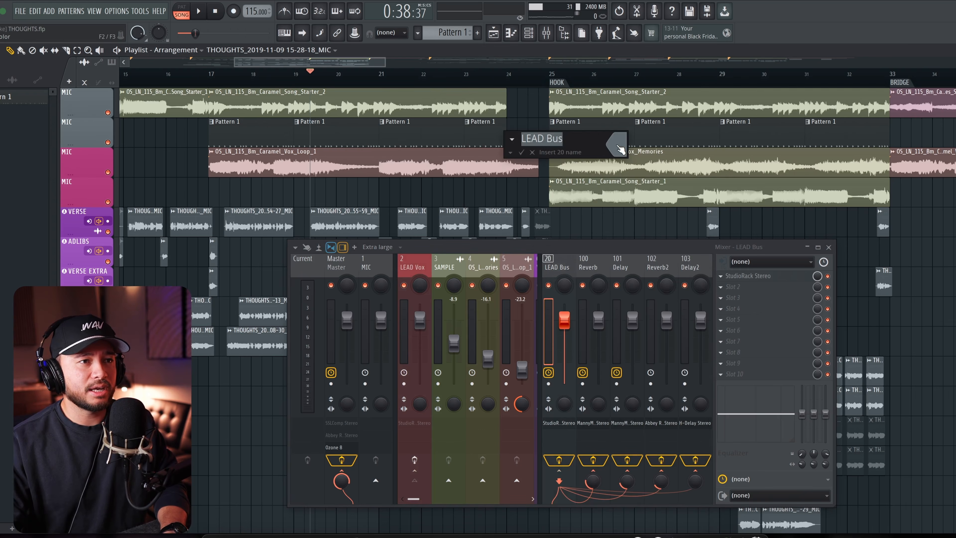
pyautogui.click(618, 149)
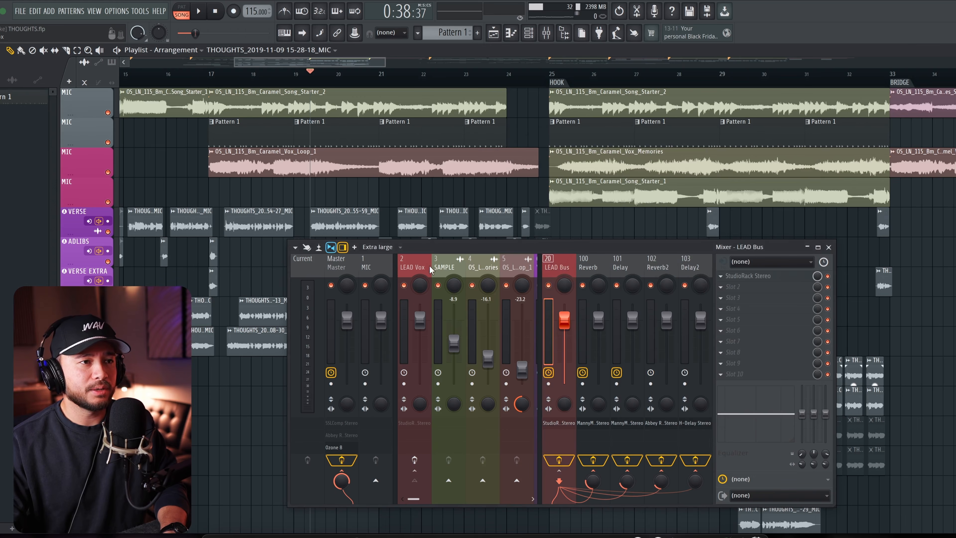
# Step: Examine the routing from LEAD Vox to LEAD Bus and on to the reverb and delay tracks
pyautogui.click(418, 265)
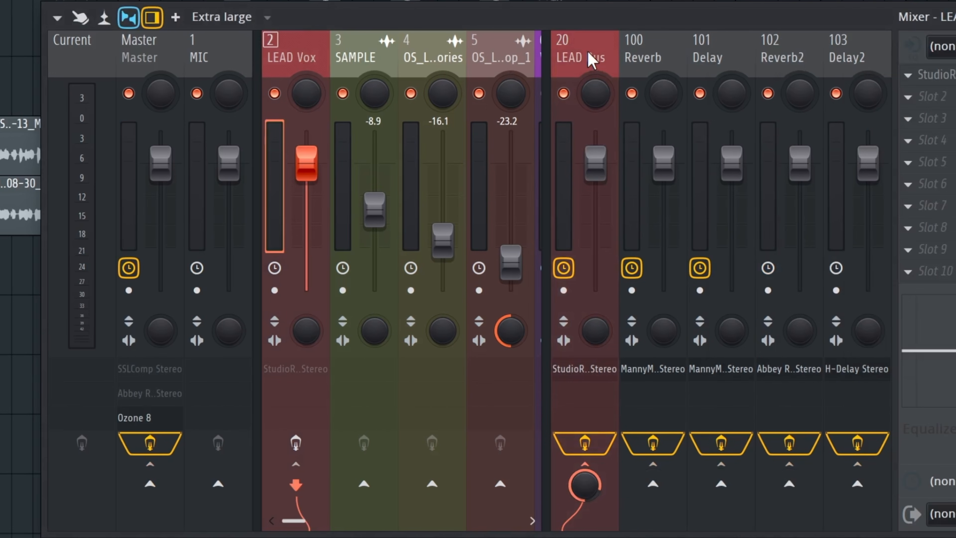
pyautogui.click(591, 59)
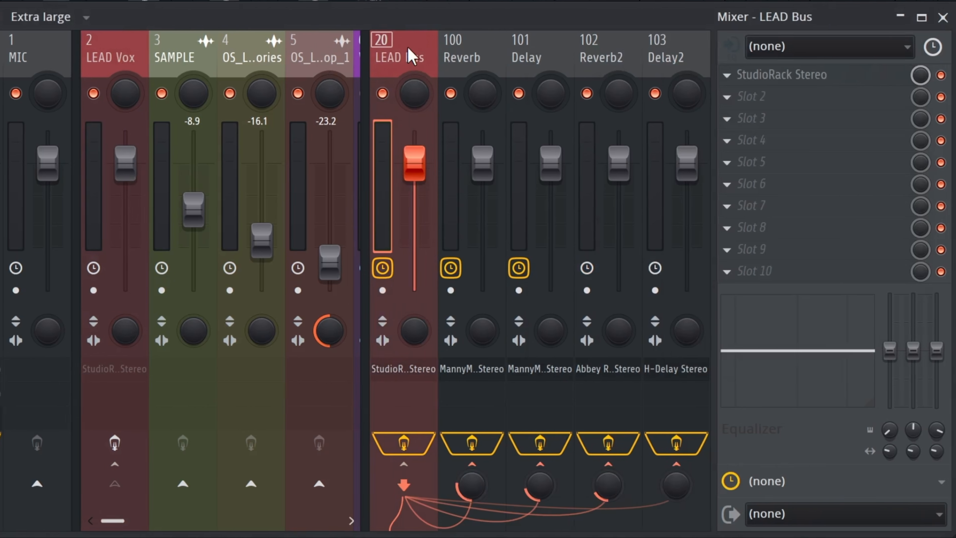
pyautogui.click(636, 57)
pyautogui.click(703, 57)
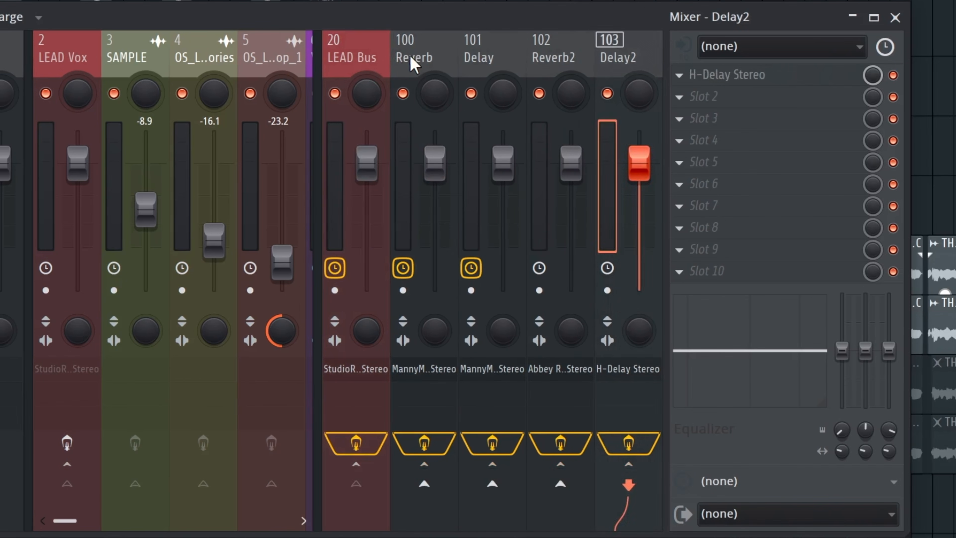
pyautogui.click(337, 53)
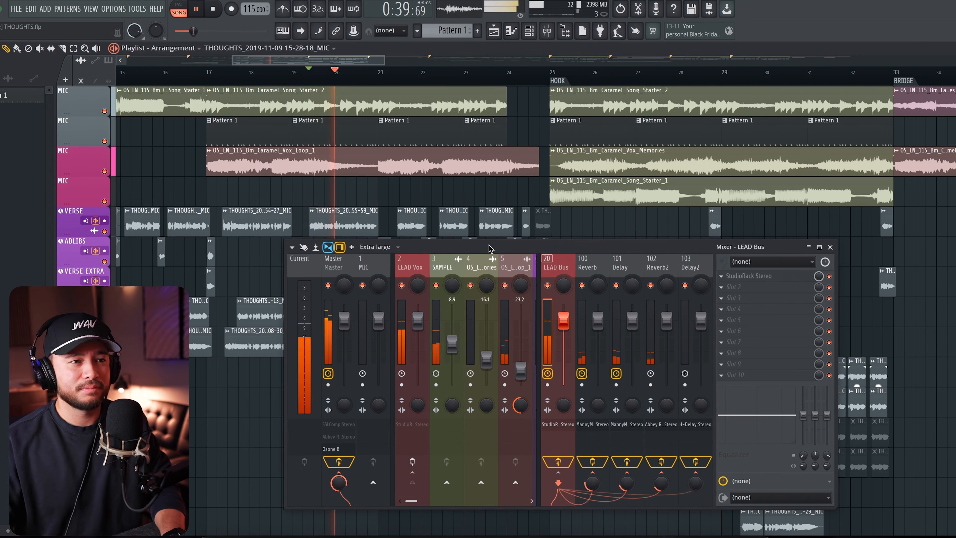
# Step: Solo the LEAD Vox track with its routed tracks and review the LEAD Bus and its reverb and delay send tracks
pyautogui.rightClick(402, 286)
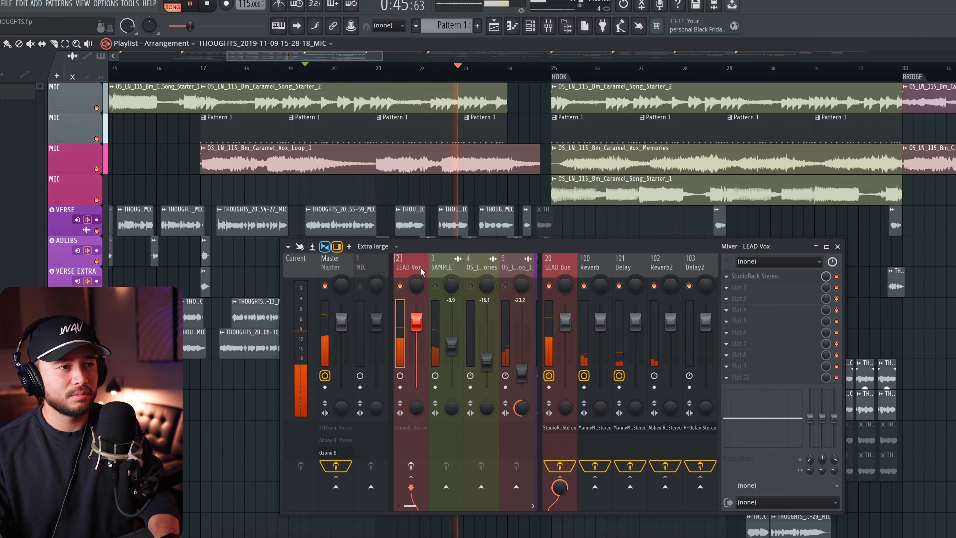
pyautogui.click(569, 262)
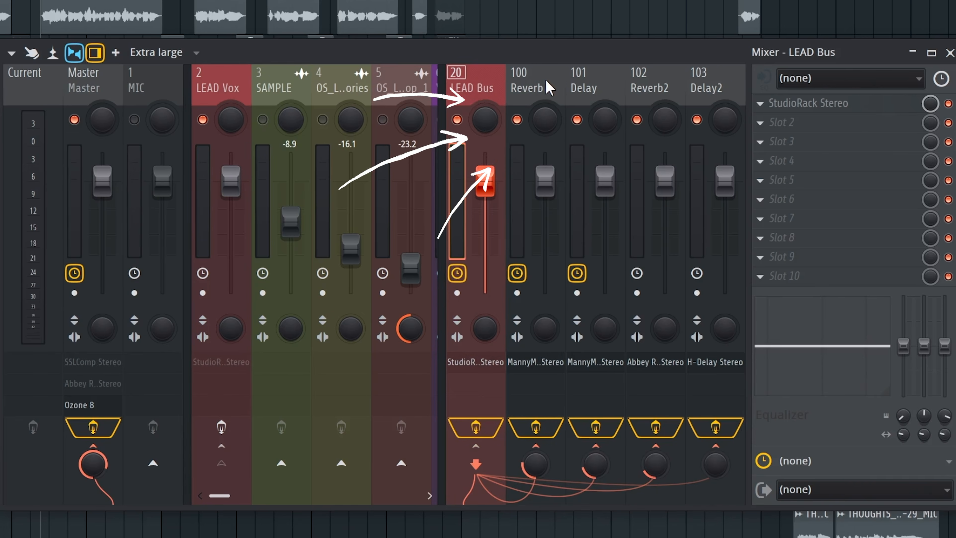
pyautogui.click(550, 87)
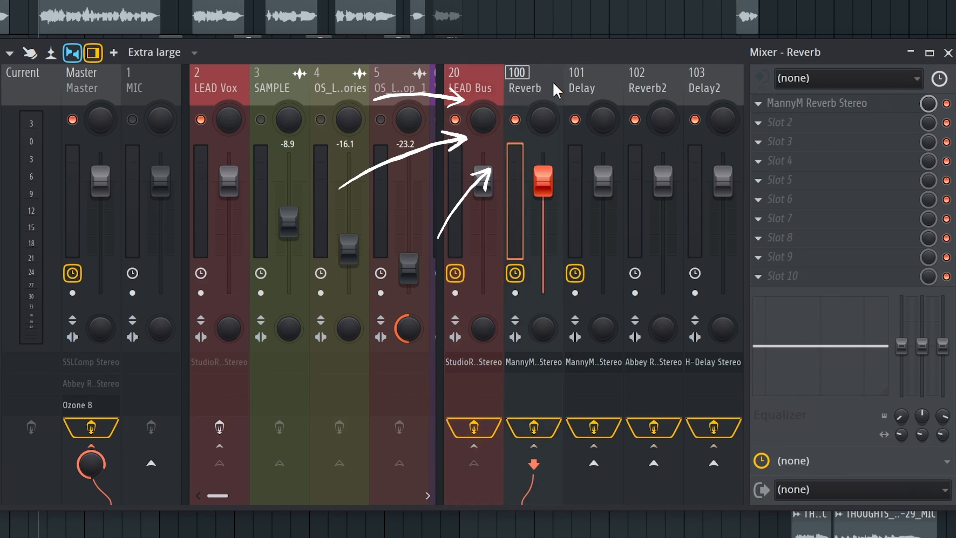
pyautogui.click(655, 84)
pyautogui.click(696, 79)
pyautogui.click(532, 84)
pyautogui.click(497, 81)
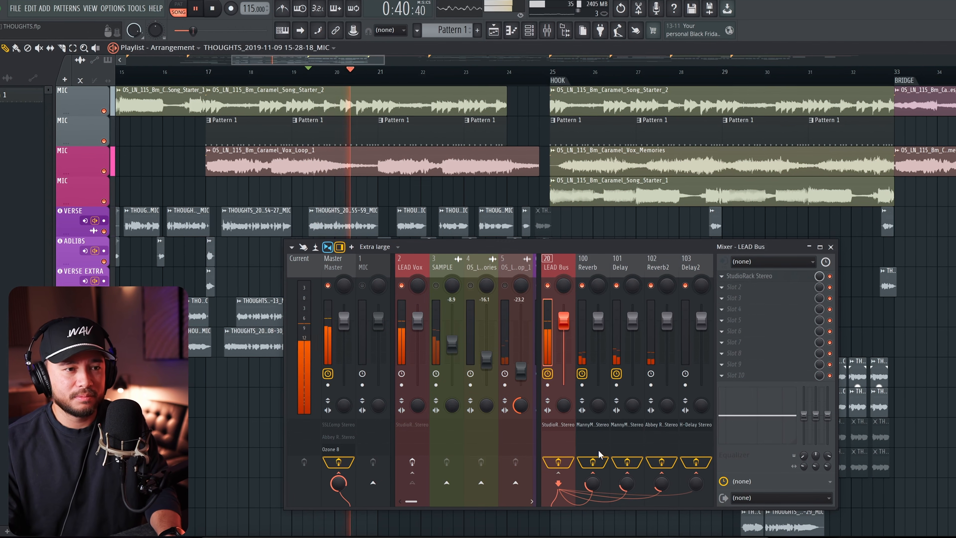
# Step: Inspect the MannyM Reverb and MannyM Delay plugins on the Reverb and Delay tracks, closing the delay plugin's window
pyautogui.click(597, 422)
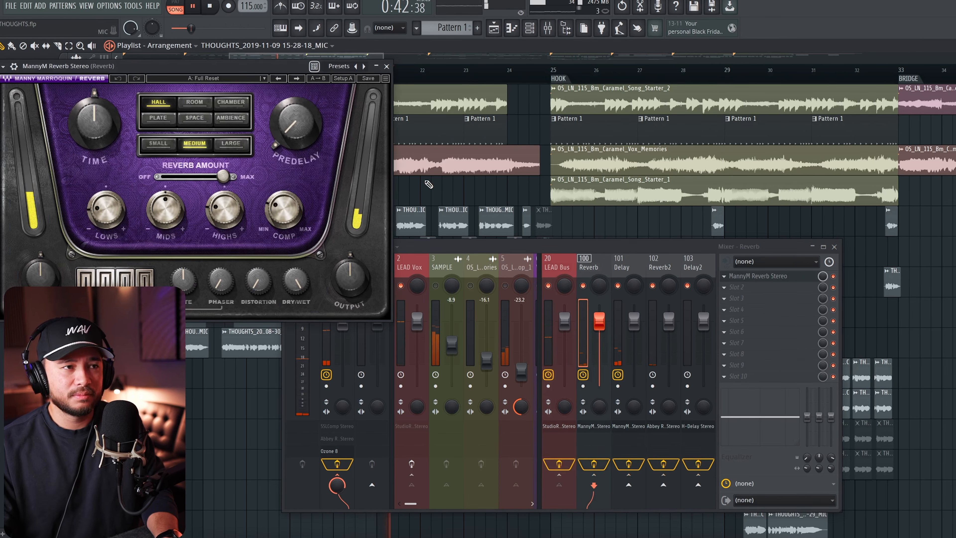
pyautogui.click(627, 275)
pyautogui.click(773, 278)
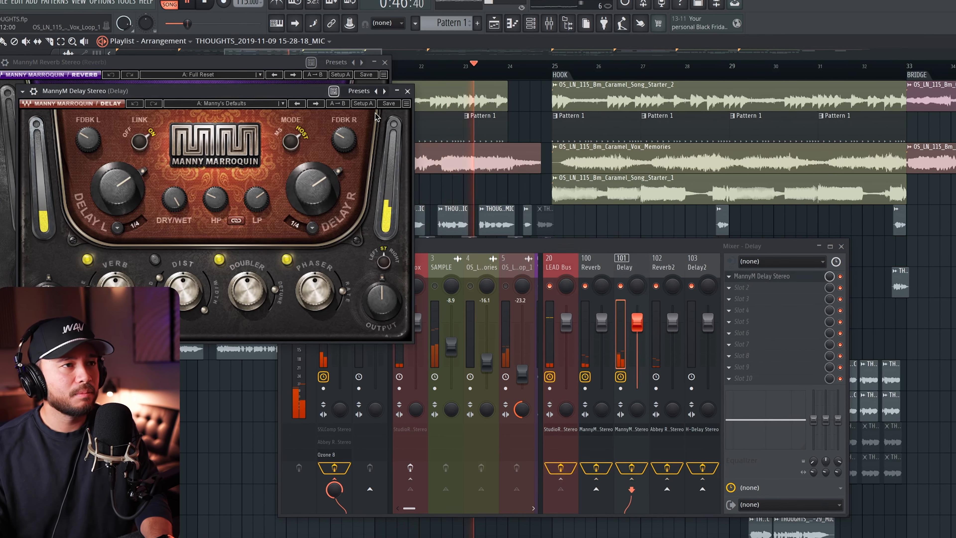
pyautogui.click(407, 90)
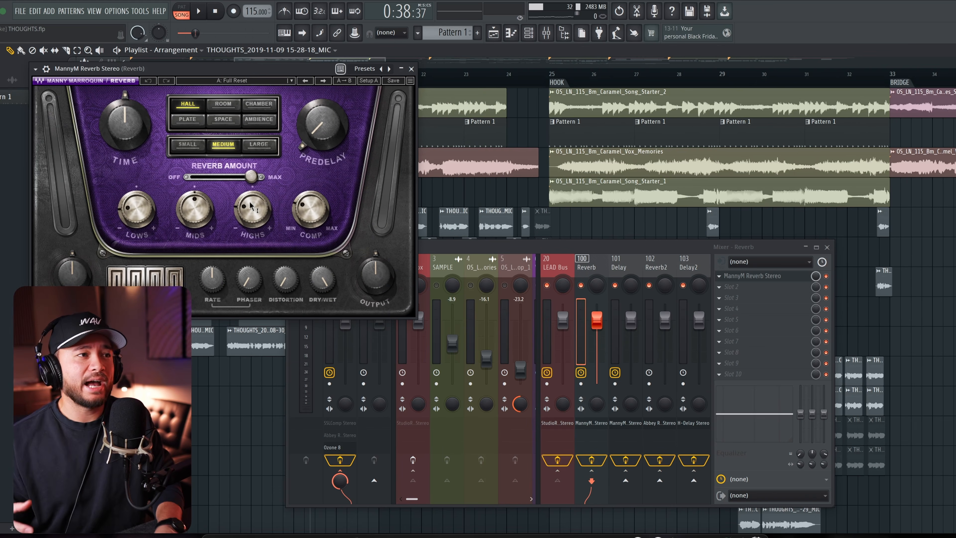
pyautogui.moveTo(251, 206)
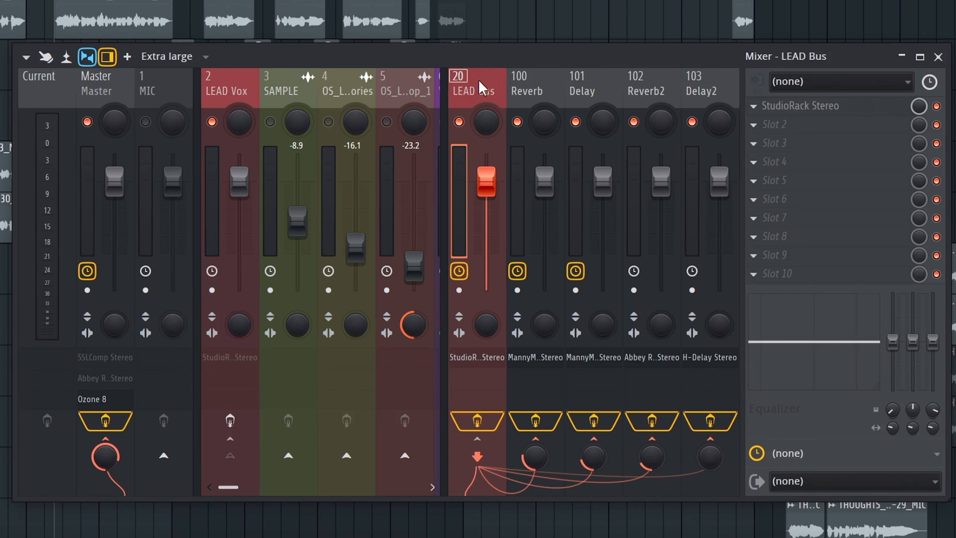
# Step: Remove the LEAD Bus sends to the Reverb, Reverb2 and Delay2 tracks, keeping only the Delay send
pyautogui.click(520, 89)
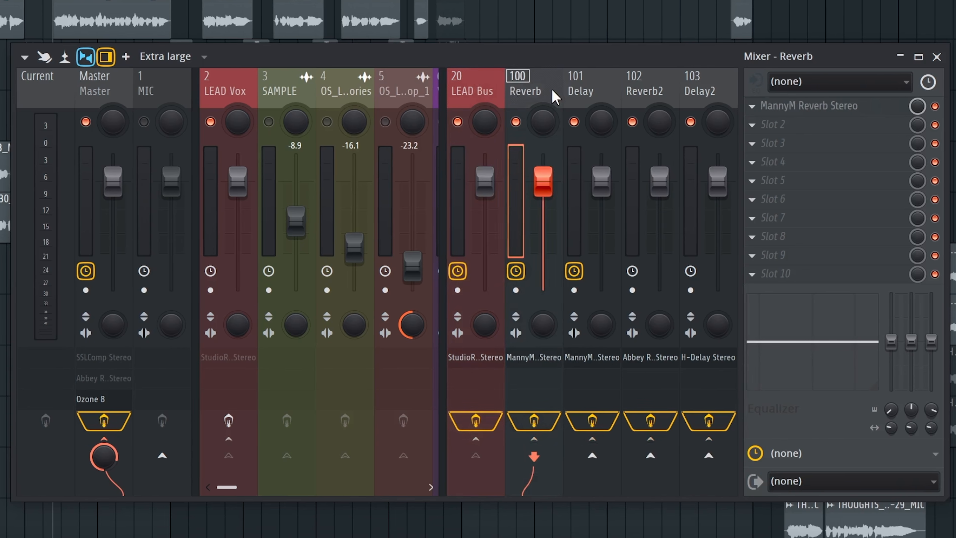
pyautogui.click(578, 90)
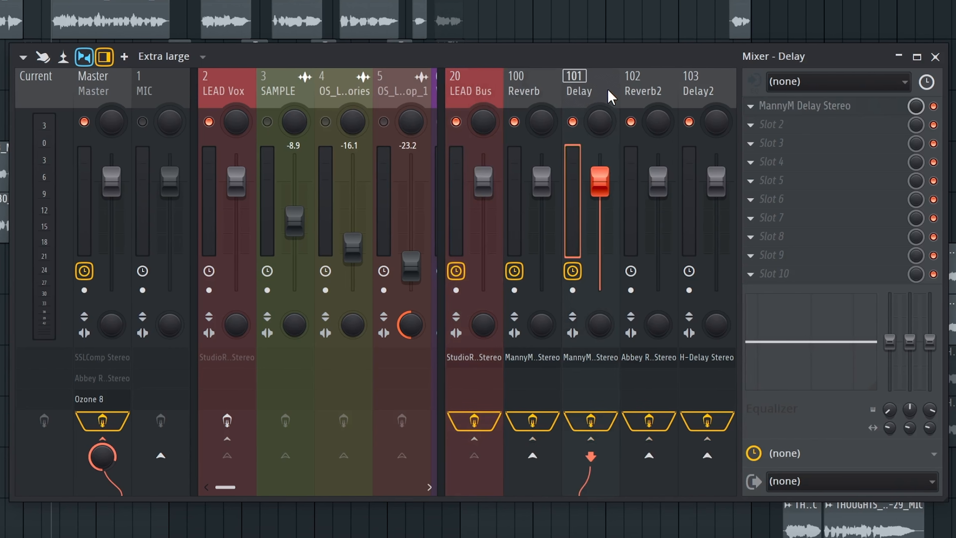
pyautogui.click(469, 89)
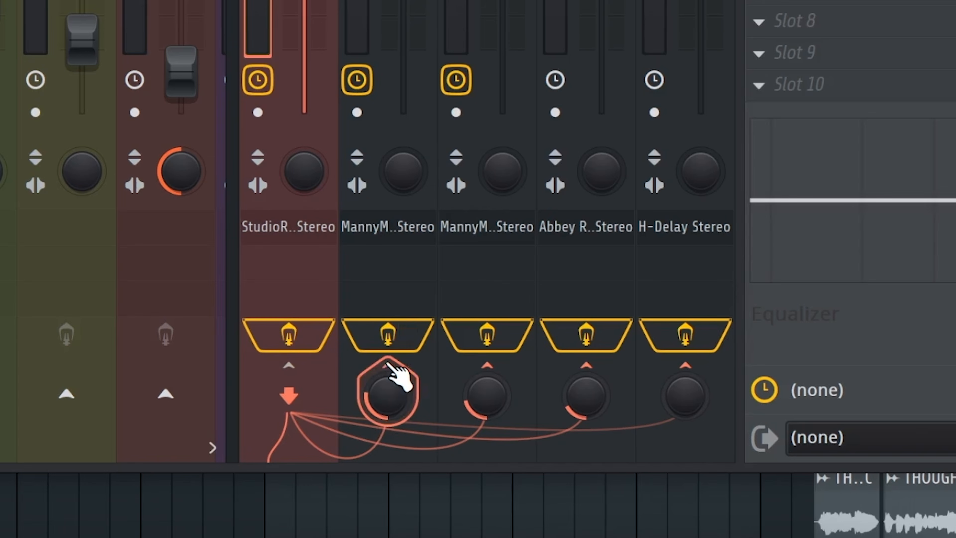
pyautogui.click(388, 364)
pyautogui.click(584, 365)
pyautogui.click(683, 365)
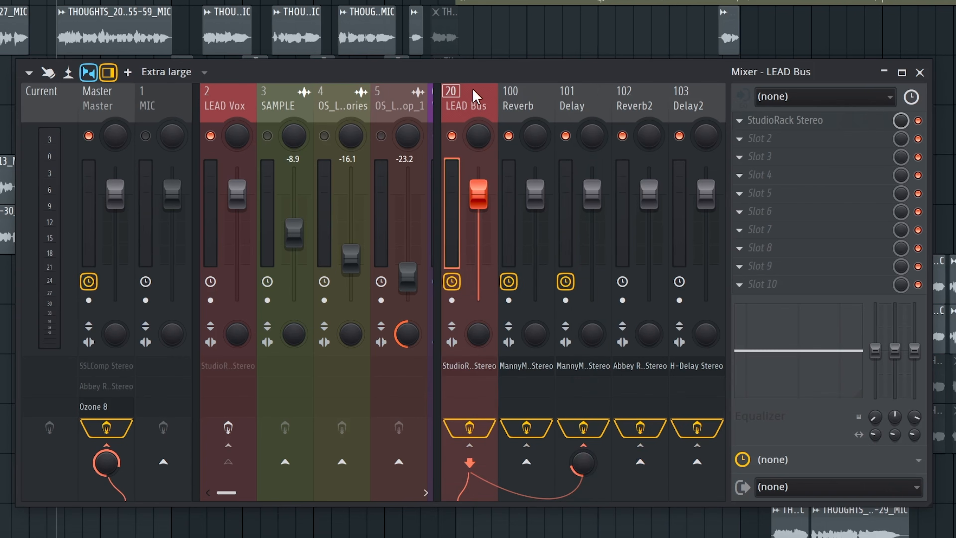
# Step: Load Fruity Limiter into slot 10 of the Delay track and switch it to compressor mode
pyautogui.click(575, 101)
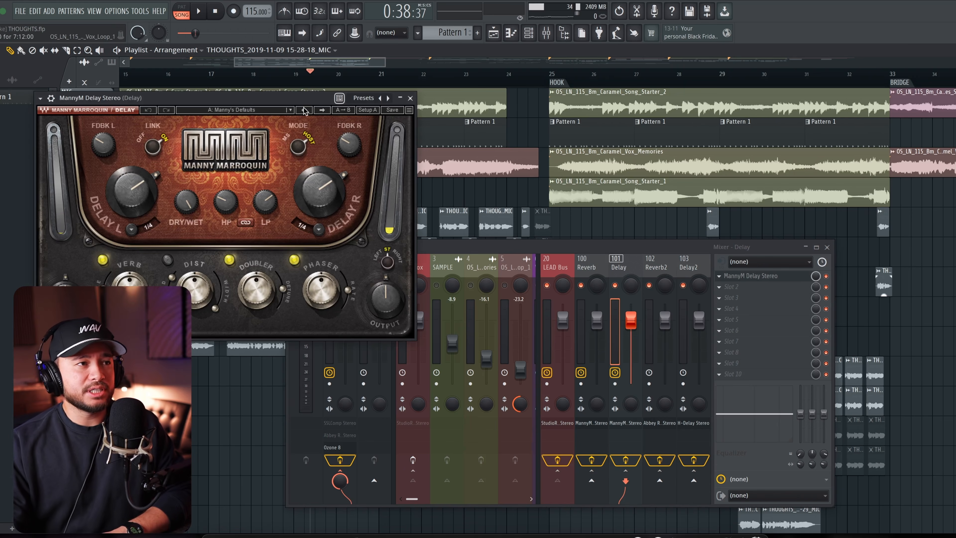
pyautogui.moveTo(292, 100); pyautogui.dragTo(319, 96)
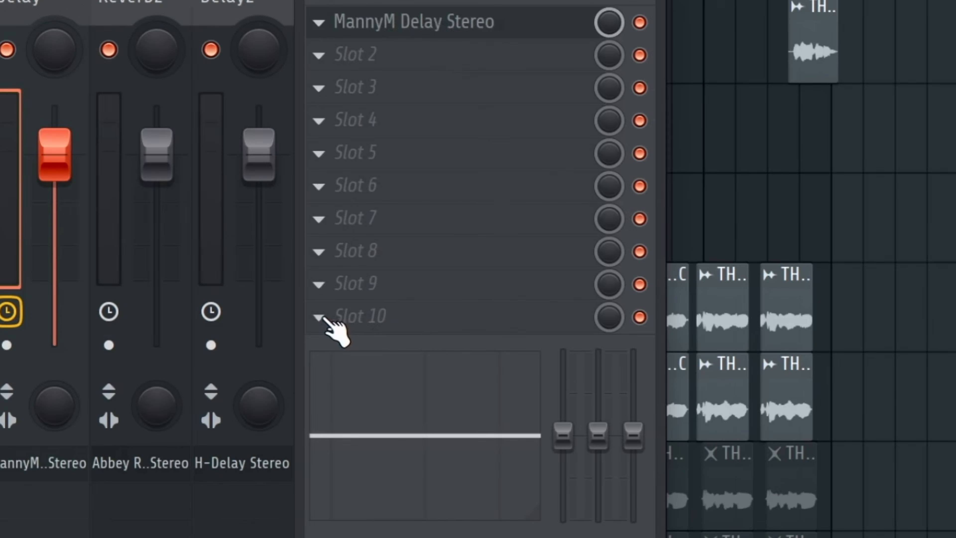
pyautogui.rightClick(722, 374)
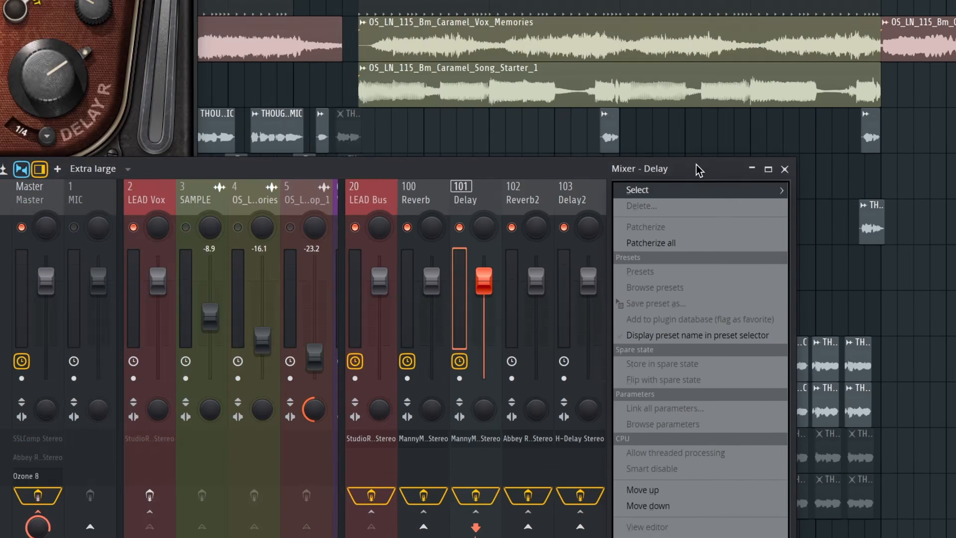
pyautogui.moveTo(640, 189)
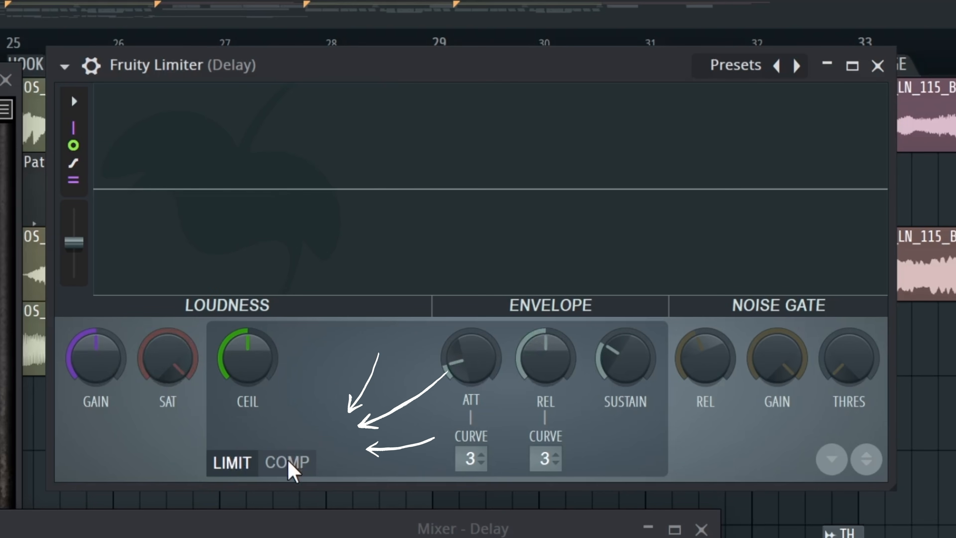
pyautogui.click(289, 461)
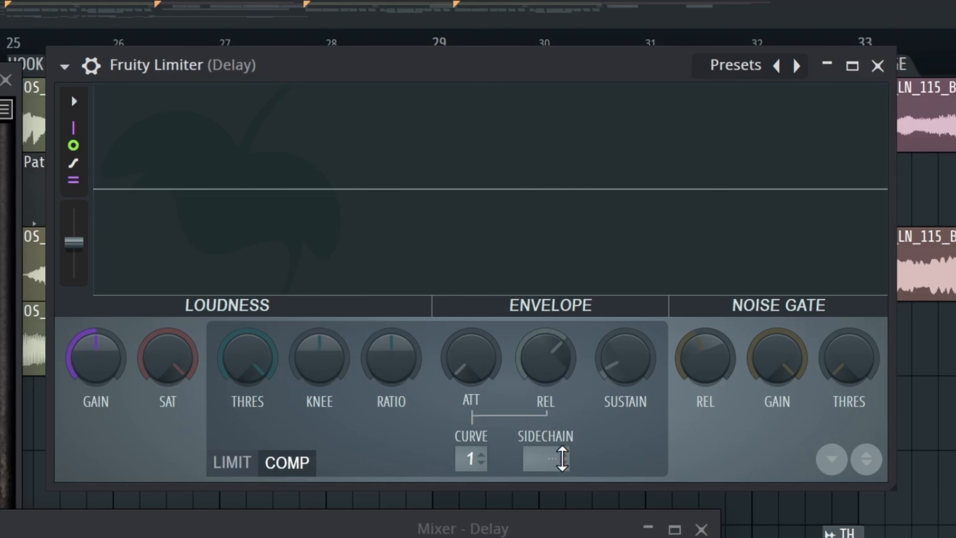
# Step: Set the Delay limiter's sidechain input to the LEAD Bus, with the threshold at minimum and the ratio somewhat above centre
pyautogui.click(558, 458)
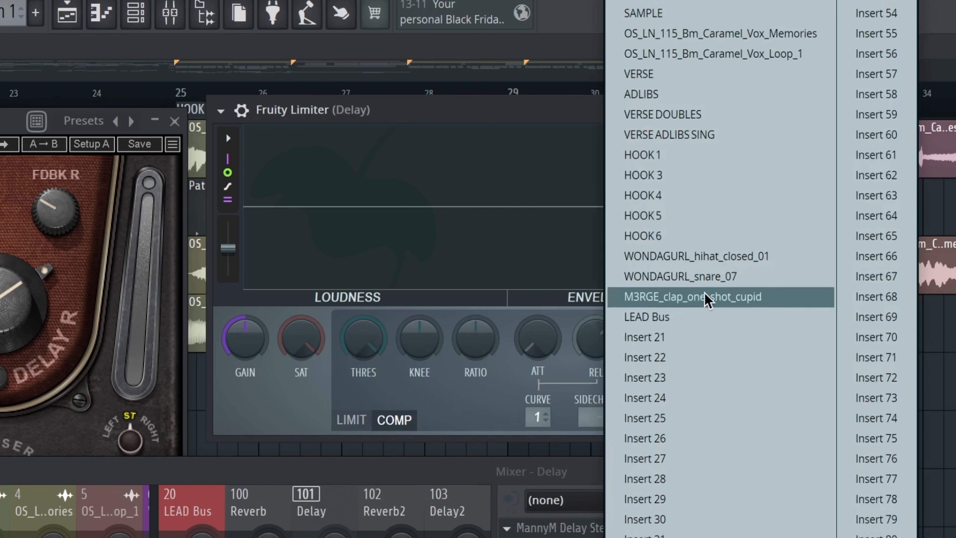
pyautogui.click(696, 317)
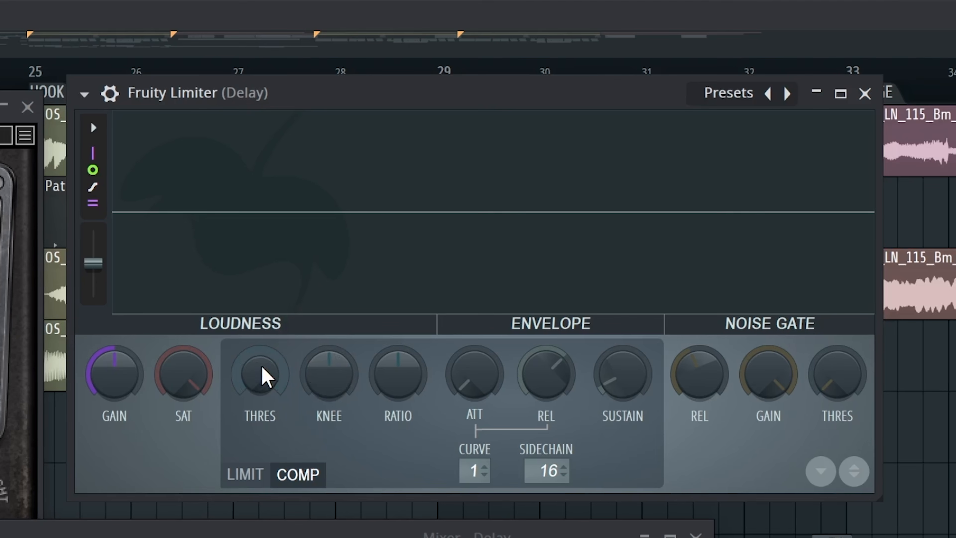
pyautogui.moveTo(259, 375); pyautogui.dragTo(259, 489)
pyautogui.moveTo(395, 373); pyautogui.dragTo(395, 350)
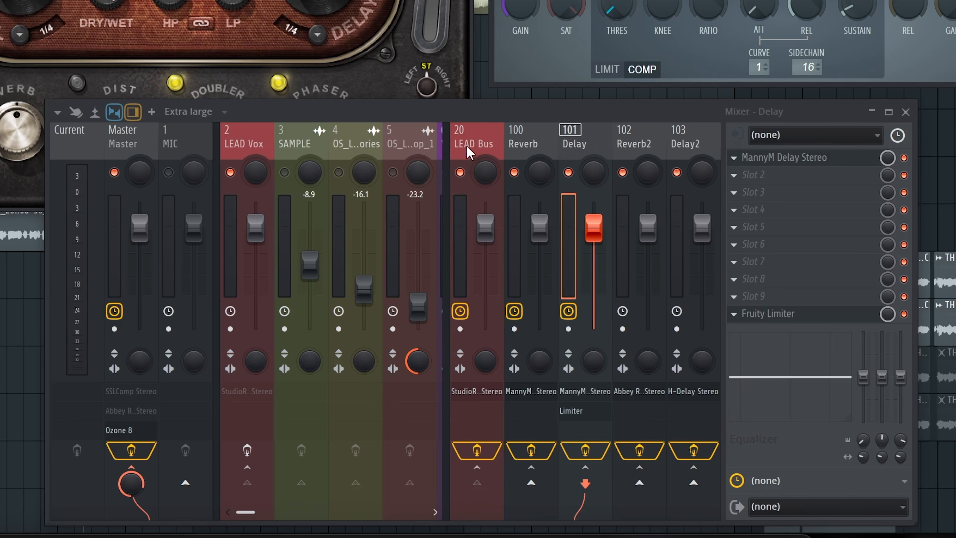
# Step: Review the LEAD Bus routing to the Delay track and the plugins on the Delay track
pyautogui.click(471, 148)
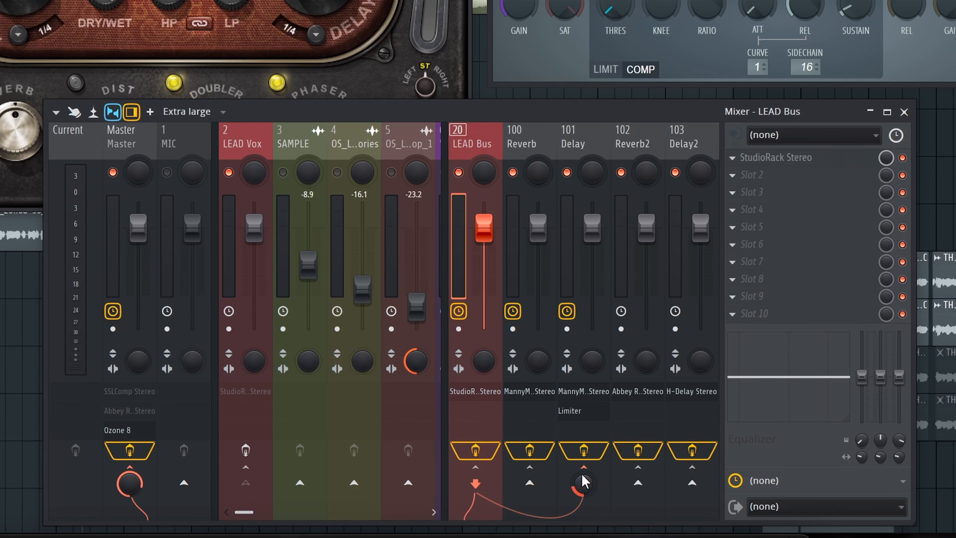
pyautogui.click(570, 190)
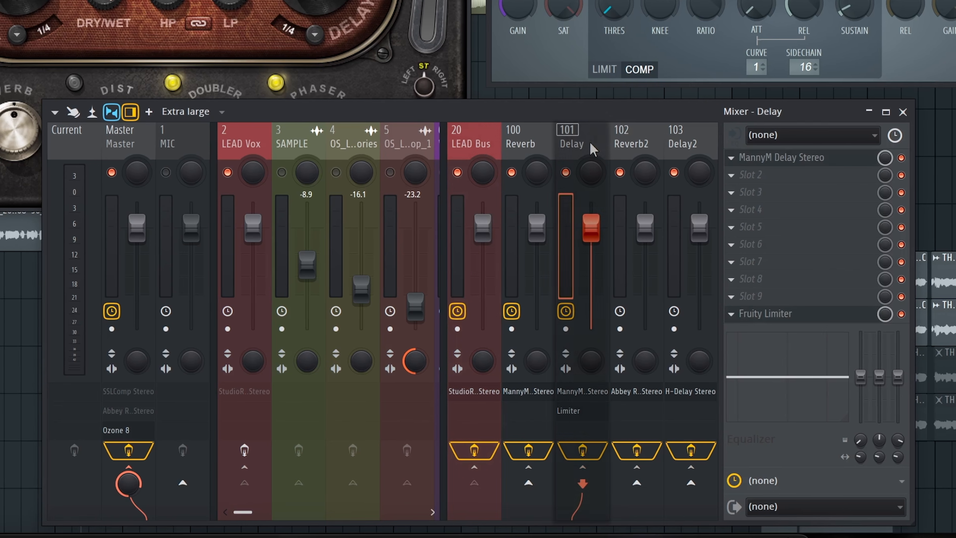
pyautogui.click(483, 152)
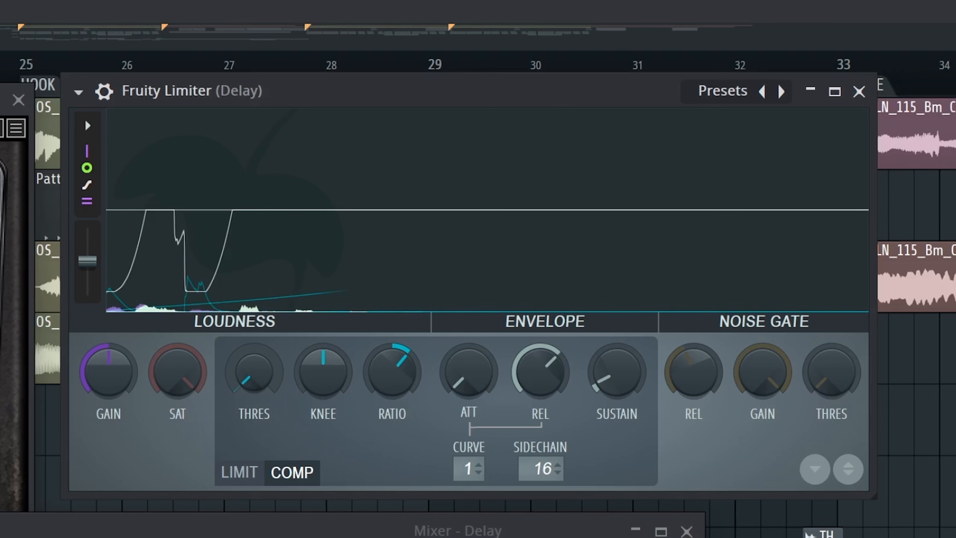
# Step: Fine-tune the Delay limiter during playback, setting the threshold slightly above minimum and the ratio moderately above centre
pyautogui.moveTo(254, 371); pyautogui.dragTo(254, 366)
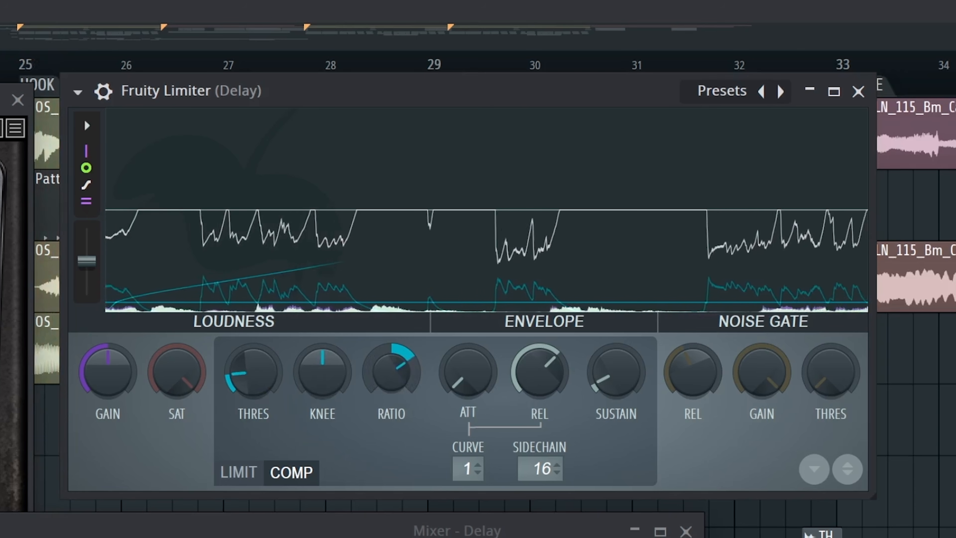
pyautogui.moveTo(391, 371); pyautogui.dragTo(391, 395)
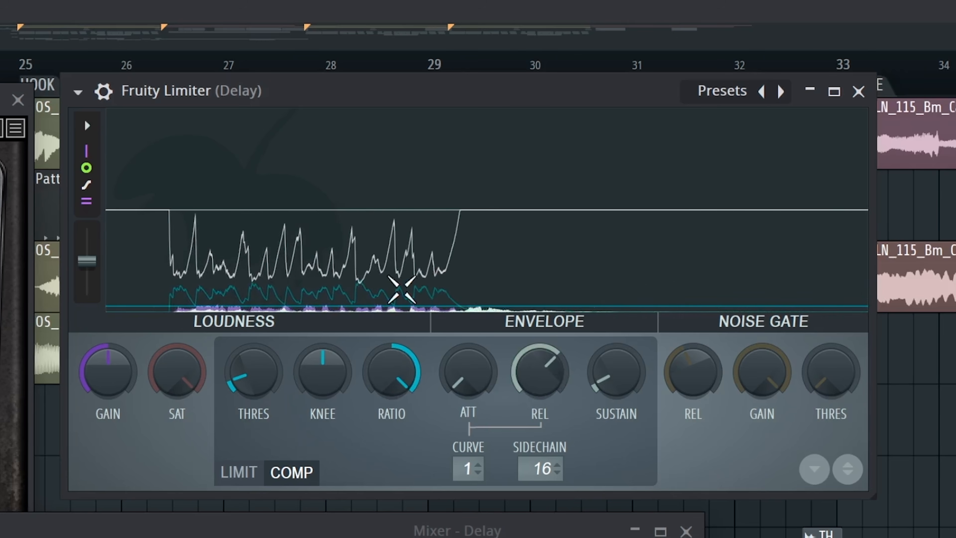
pyautogui.click(365, 289)
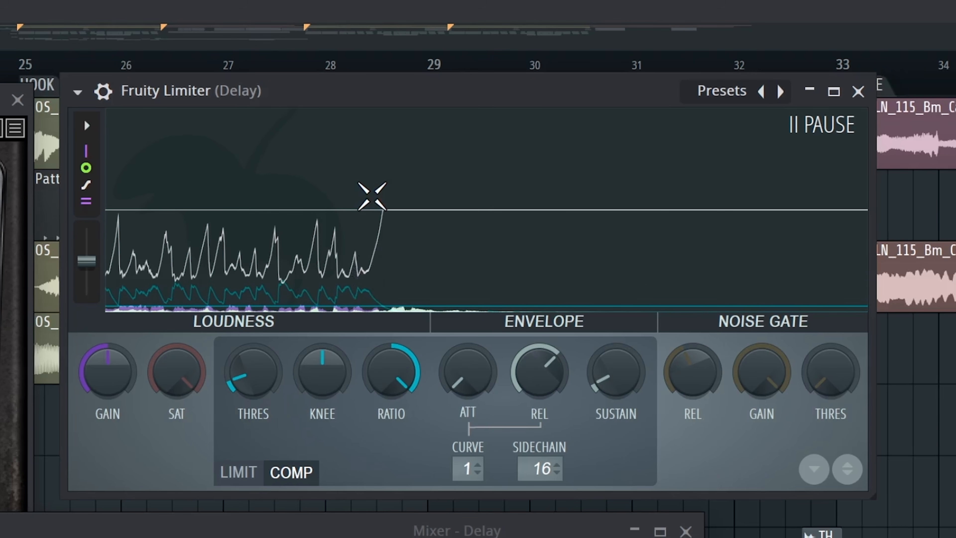
pyautogui.moveTo(391, 372); pyautogui.dragTo(391, 384)
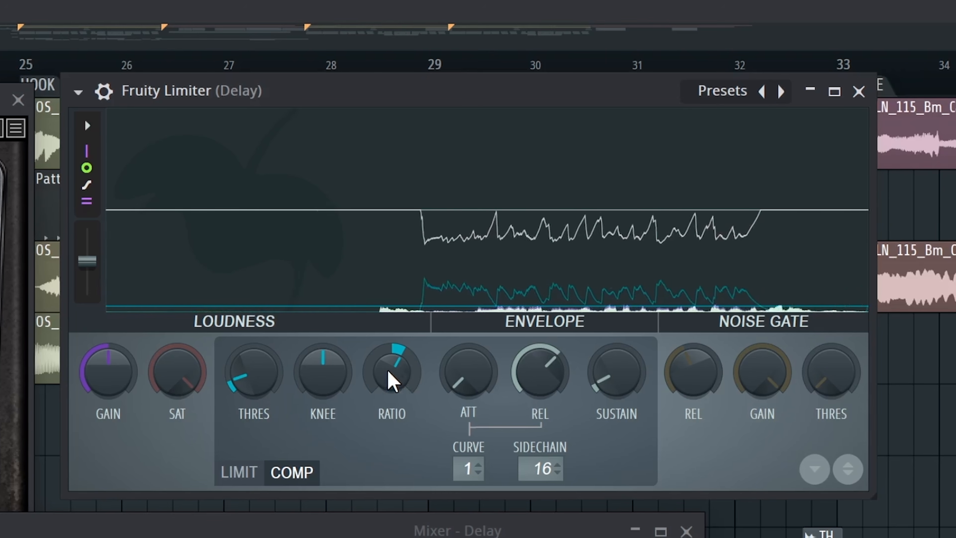
pyautogui.moveTo(265, 371); pyautogui.dragTo(264, 376)
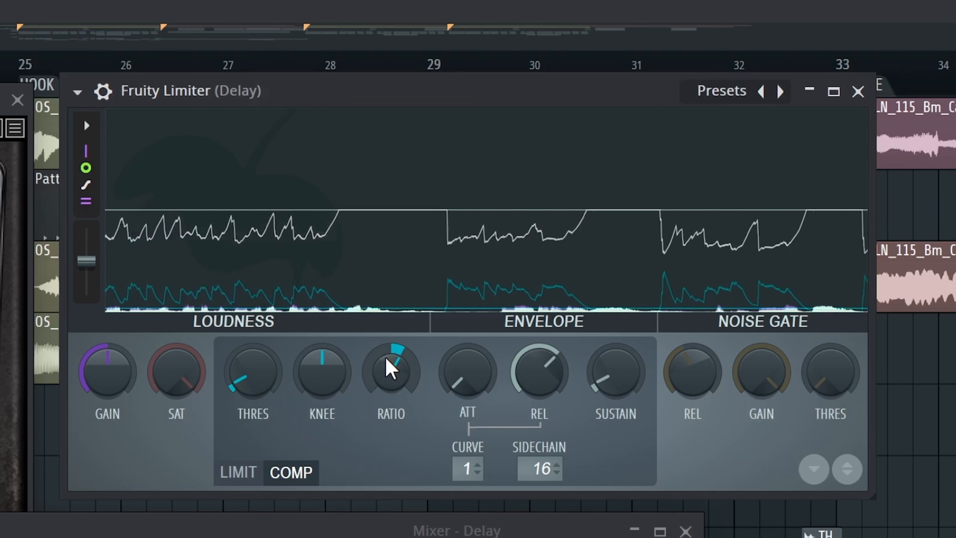
pyautogui.moveTo(386, 367); pyautogui.dragTo(386, 372)
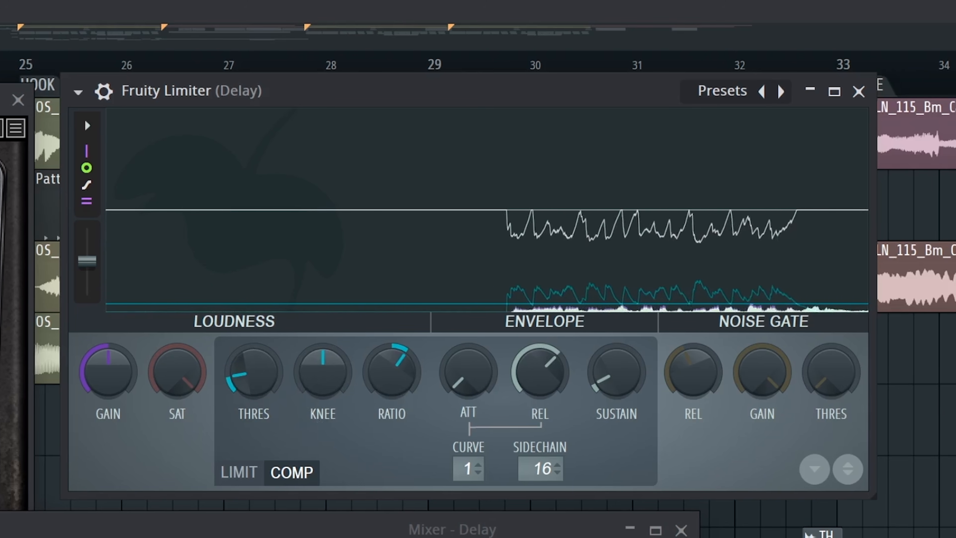
# Step: Review the LEAD Bus, Reverb, Reverb2, Delay2 and Delay mixer tracks one after another
pyautogui.click(467, 535)
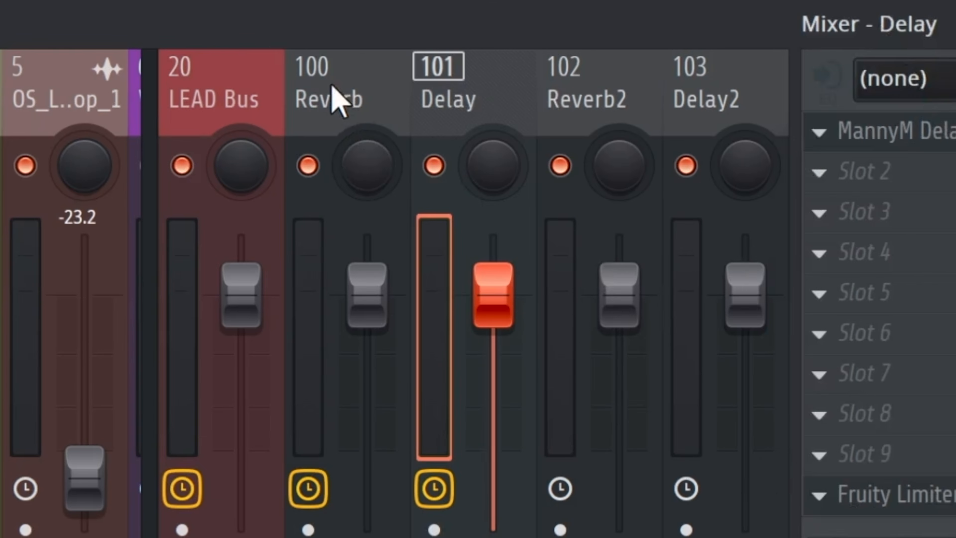
pyautogui.click(224, 55)
pyautogui.click(365, 56)
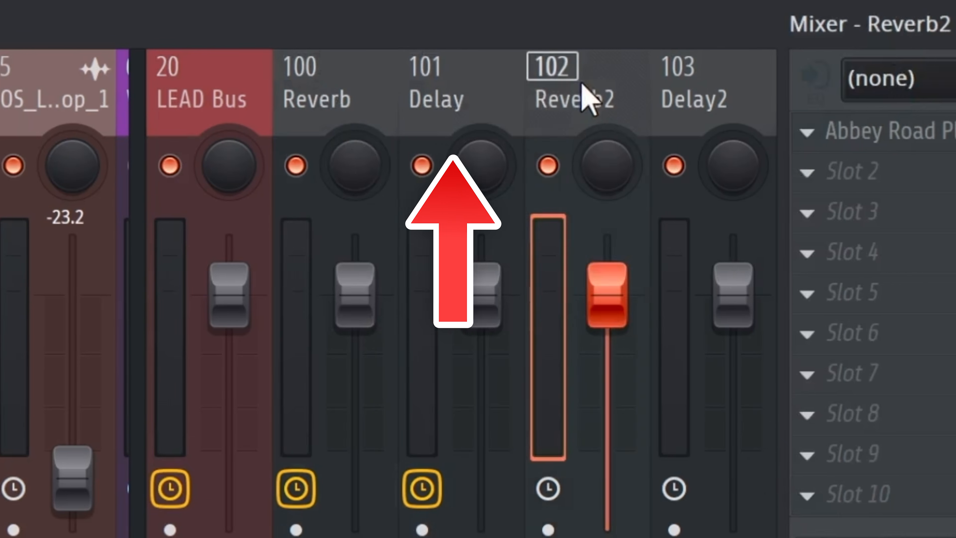
pyautogui.click(715, 107)
pyautogui.click(496, 106)
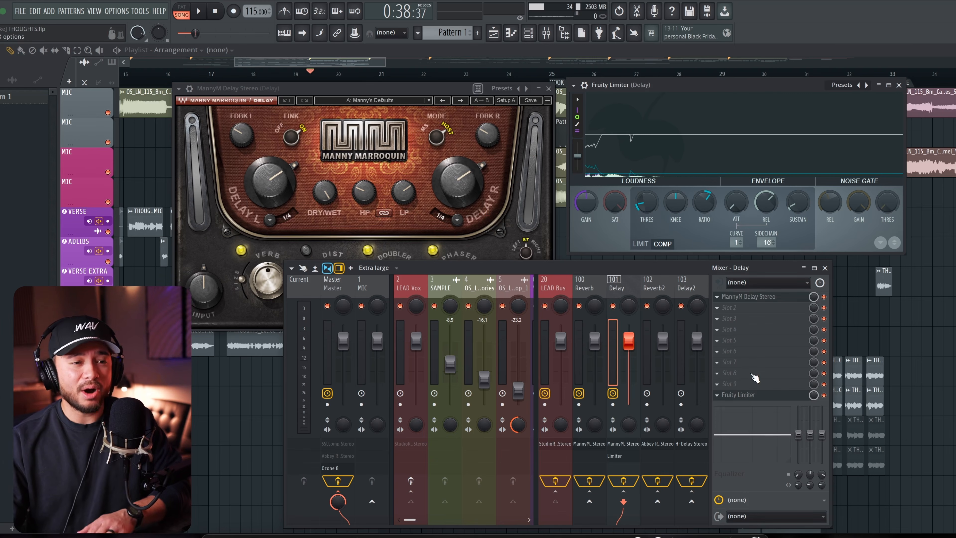
# Step: Copy the Delay track's Fruity Limiter with its settings onto the Reverb track and move it down to slot 10
pyautogui.click(719, 396)
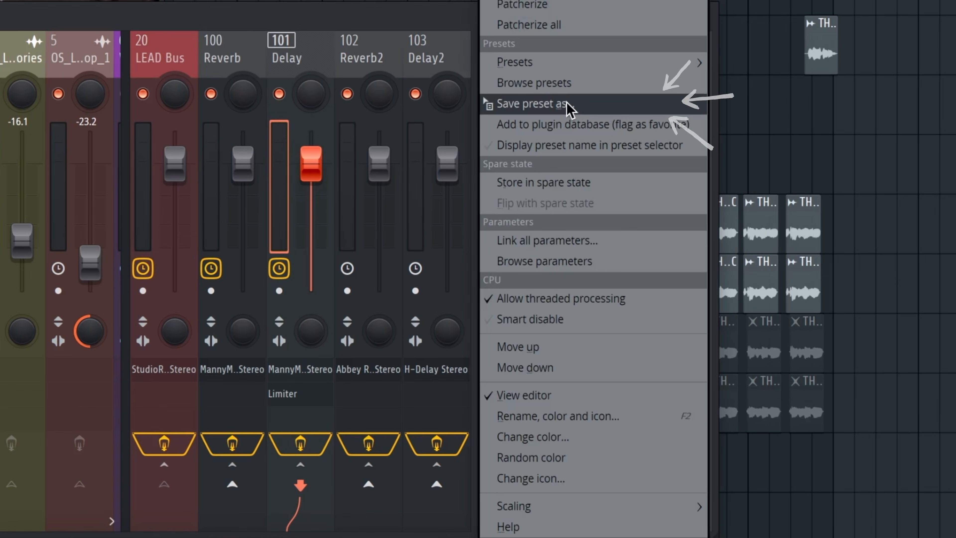
pyautogui.moveTo(565, 102); pyautogui.dragTo(229, 56)
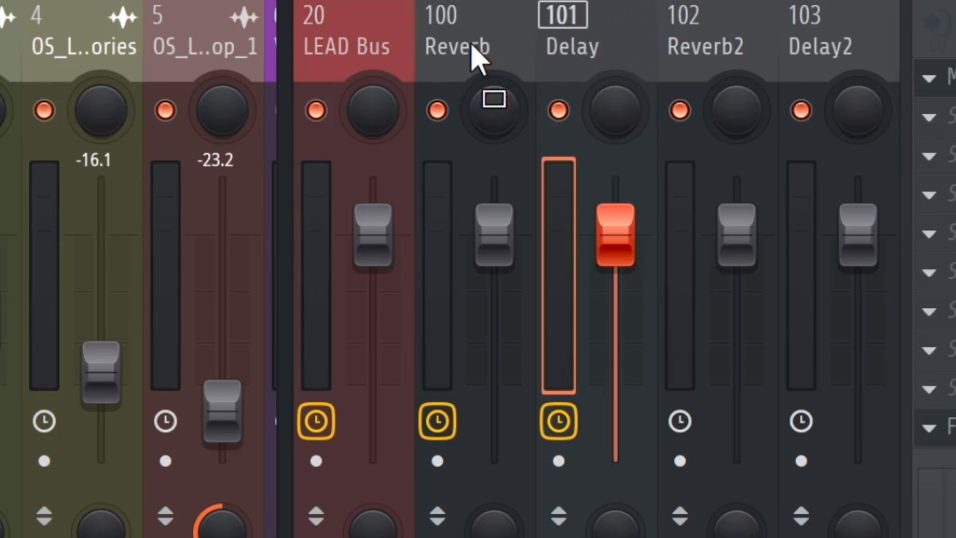
pyautogui.moveTo(463, 46); pyautogui.dragTo(460, 45)
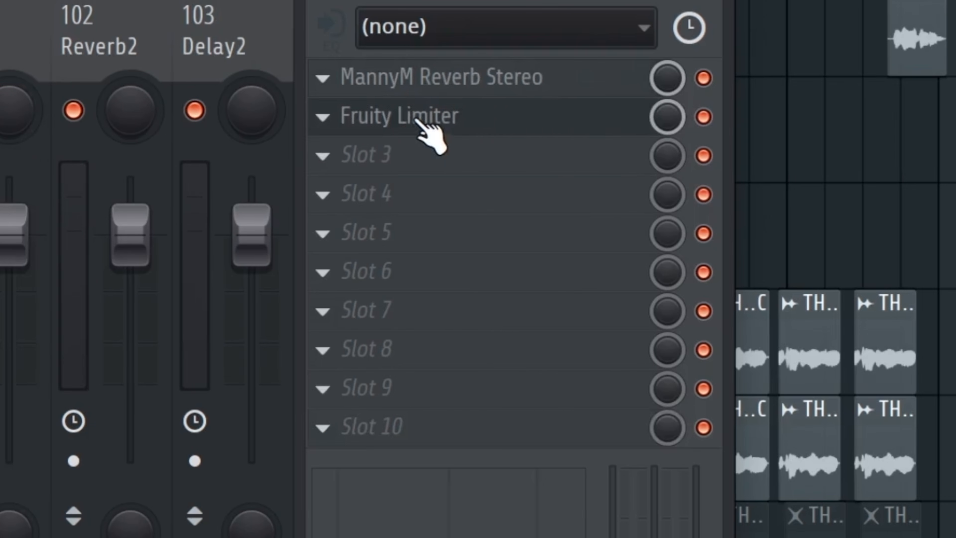
pyautogui.moveTo(418, 119); pyautogui.dragTo(417, 274)
pyautogui.scroll(-2, 415, 272)
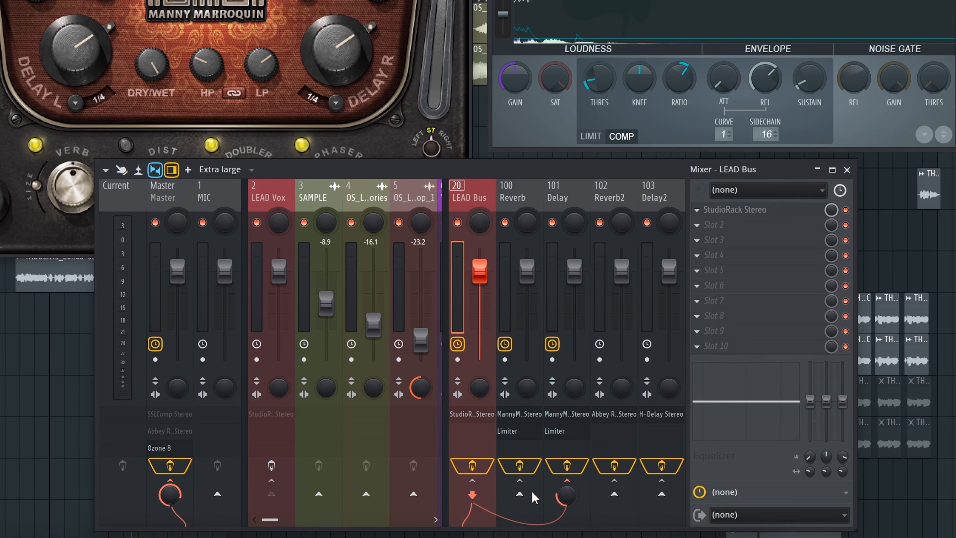
# Step: Send the LEAD Bus to the Reverb track and play the song with the LEAD Vox track and its routing soloed
pyautogui.click(519, 493)
pyautogui.click(519, 197)
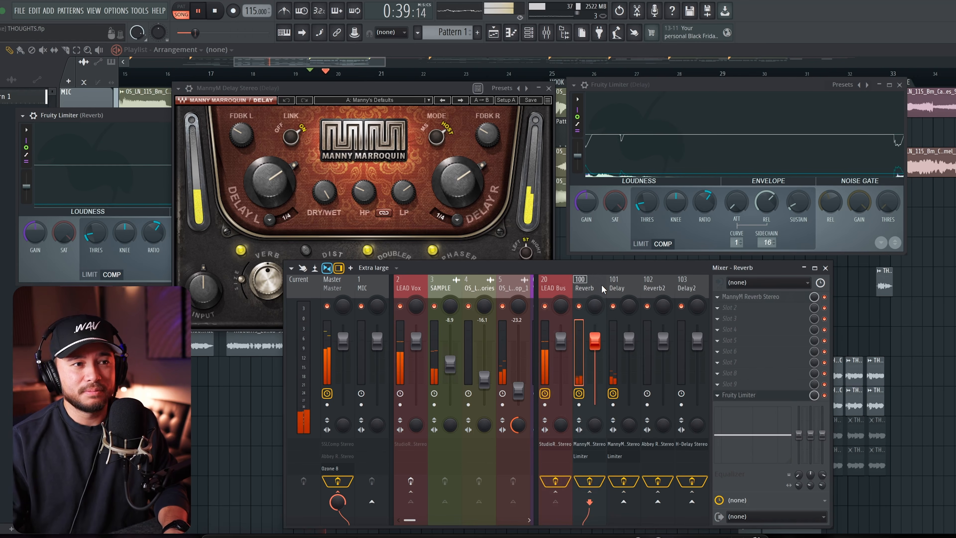
pyautogui.rightClick(400, 306)
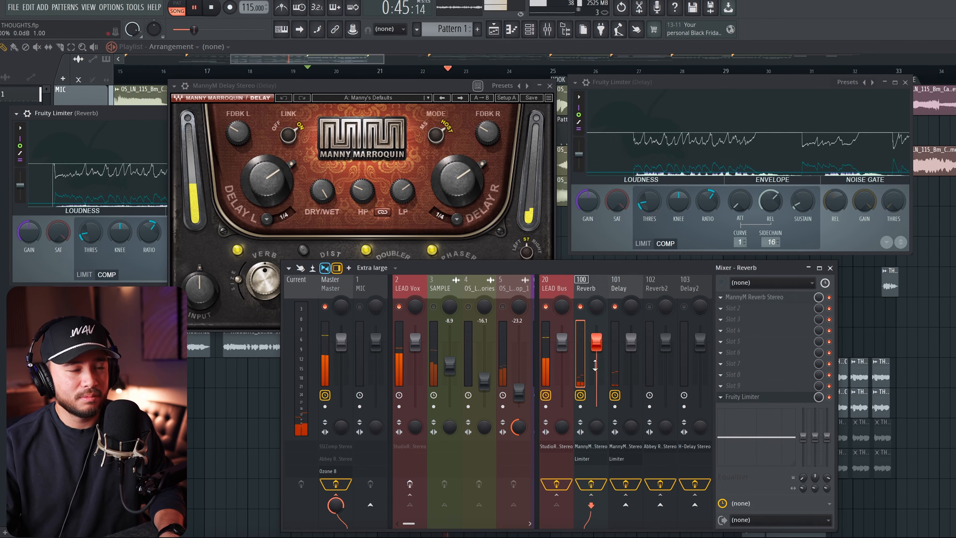
pyautogui.click(558, 290)
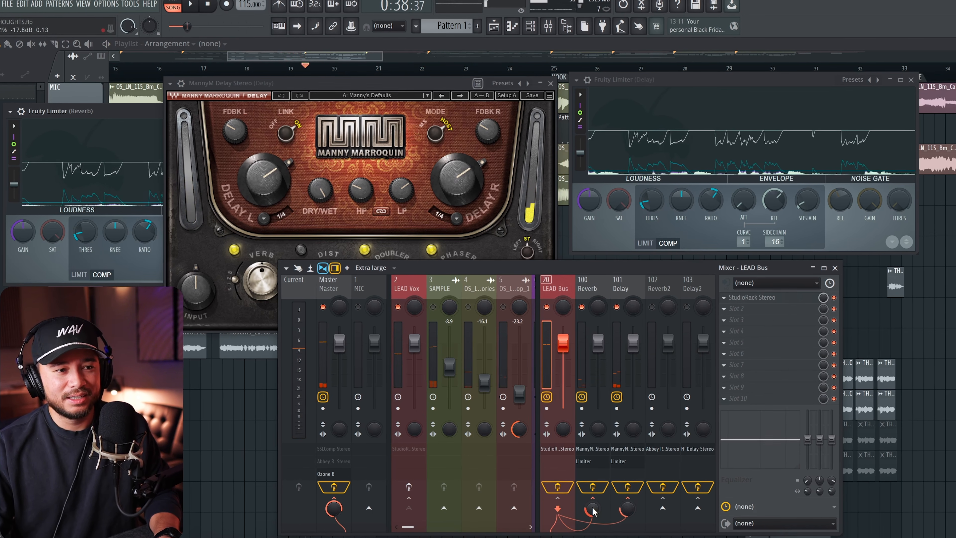
pyautogui.press('space')
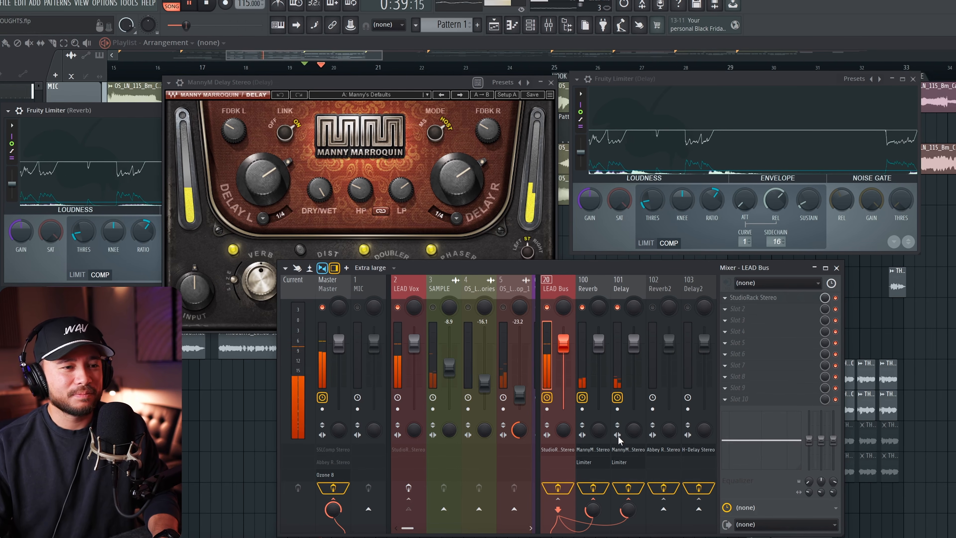